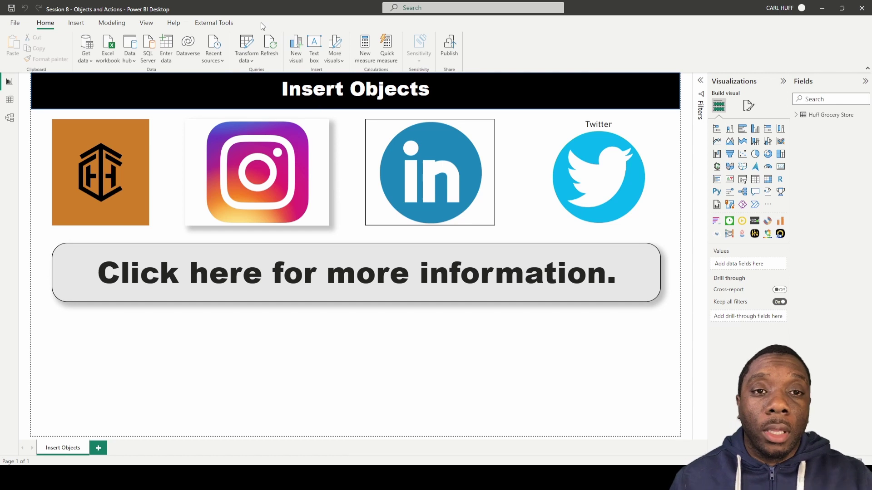
Open the Shapes gallery on the Insert ribbon tab
click(80, 27)
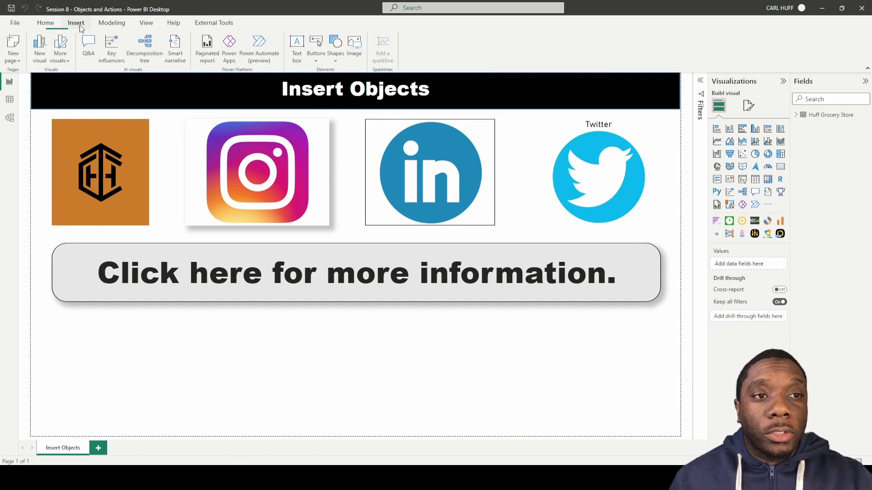
click(337, 56)
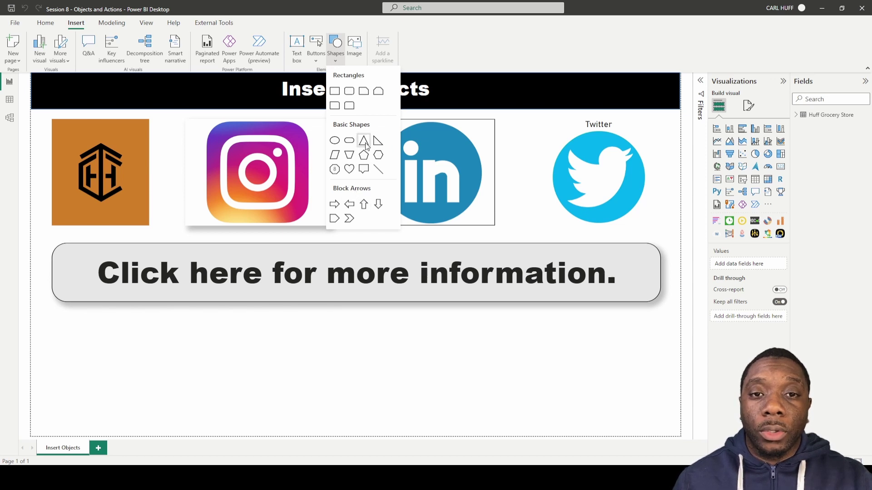
Insert a rectangle, shrink it to a small box and place it below the information button
click(337, 91)
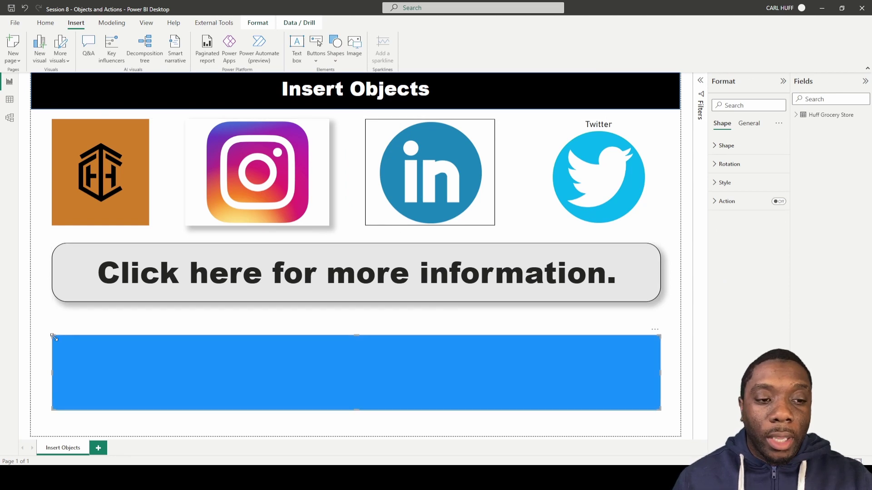
drag(53, 337, 523, 352)
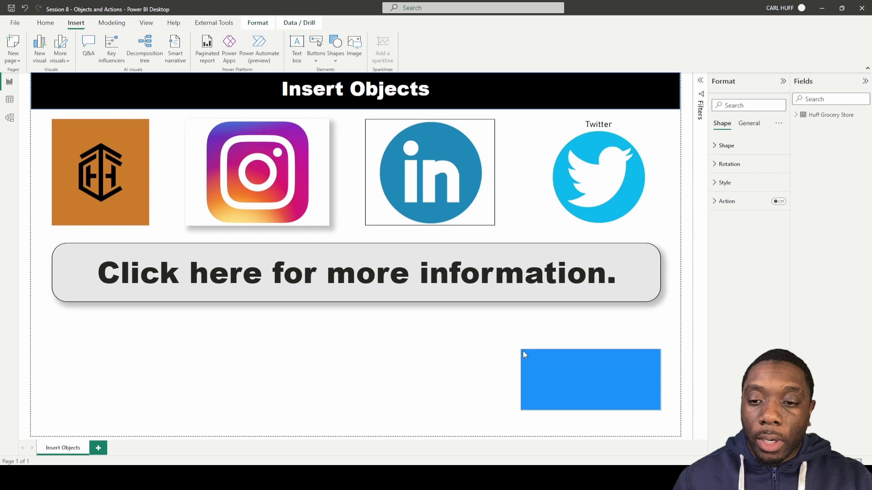
drag(605, 389, 592, 362)
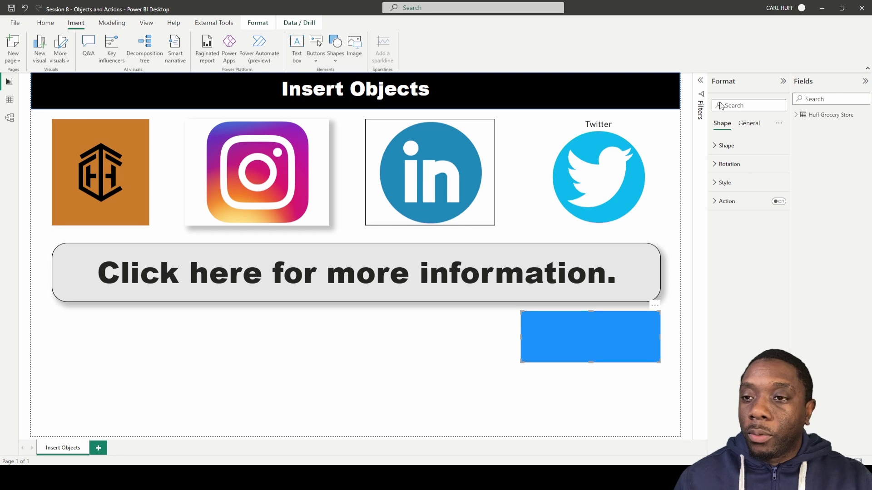
Try the Arrow, Chevron and Pentagon arrow shape types on the box
click(718, 146)
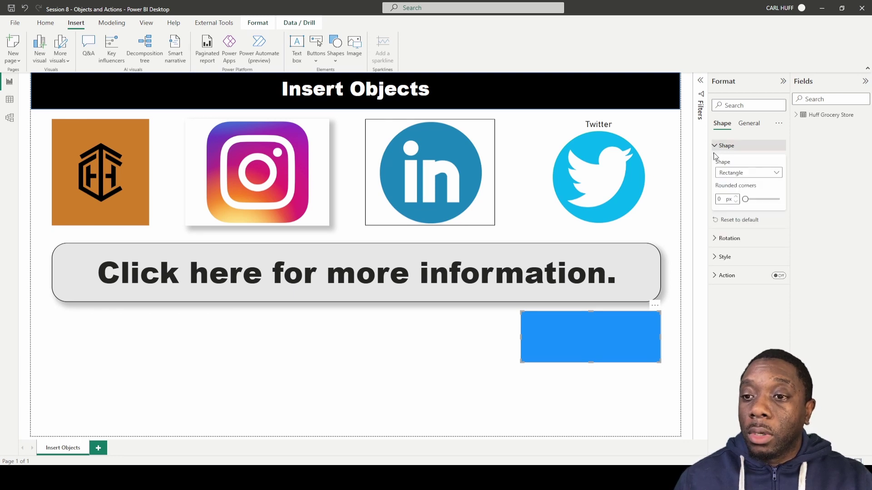
click(714, 241)
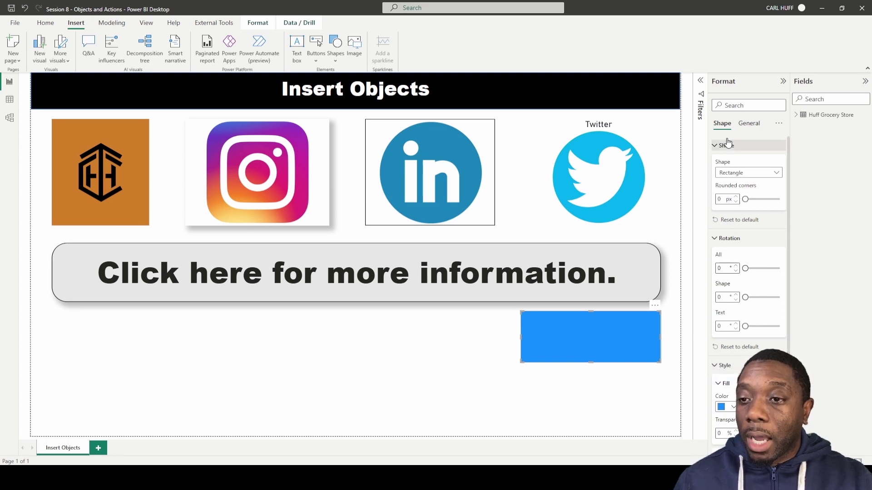
click(756, 174)
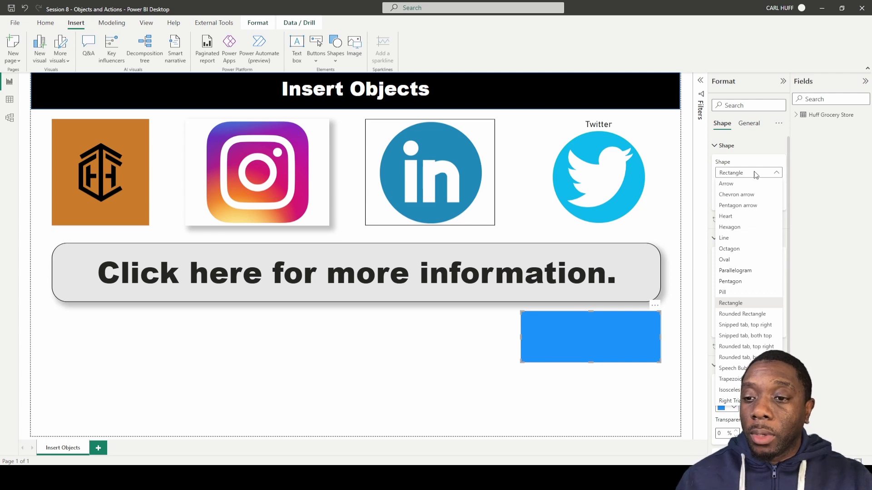
click(739, 190)
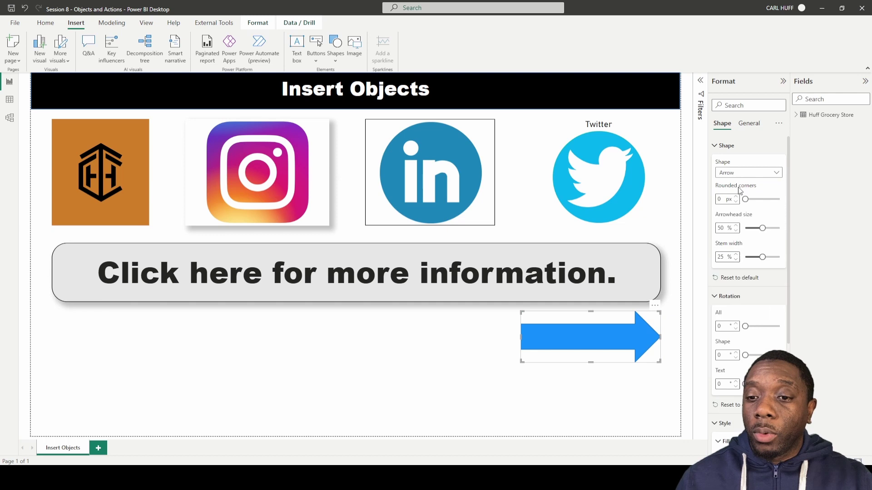
click(766, 175)
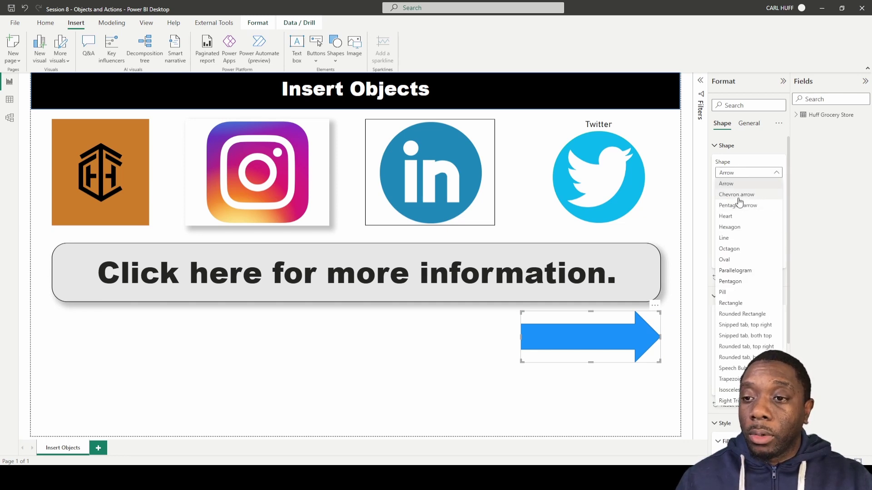
click(738, 194)
click(750, 174)
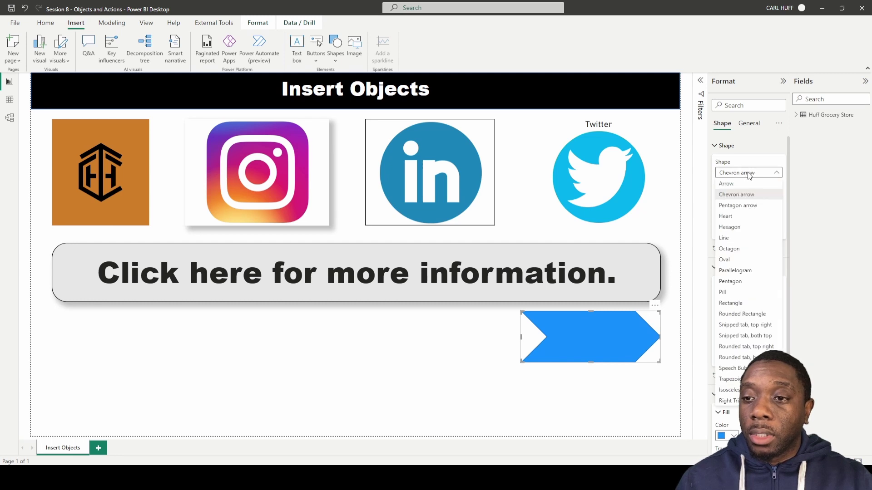
click(740, 205)
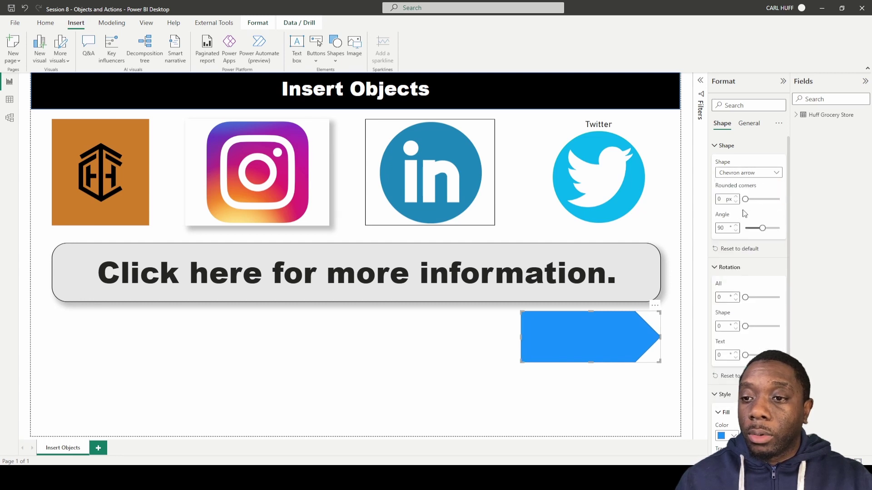
Switch back to Rectangle and round its corners to about 61 px
click(745, 173)
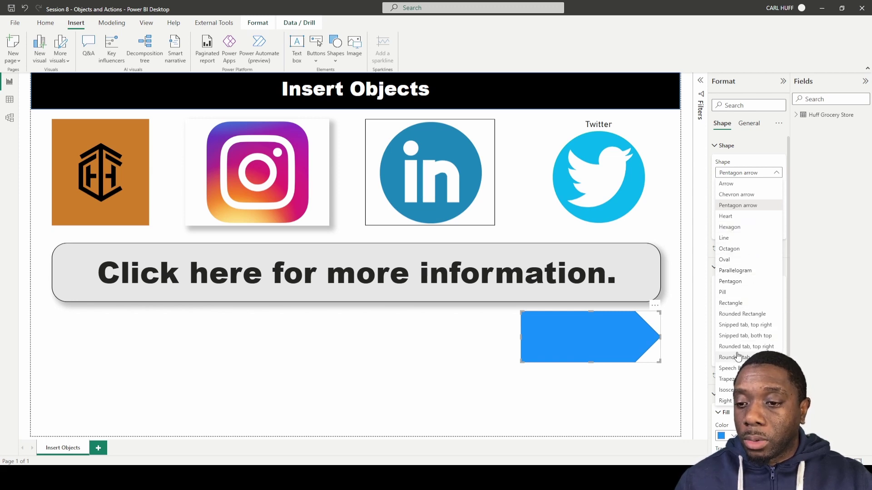
click(735, 304)
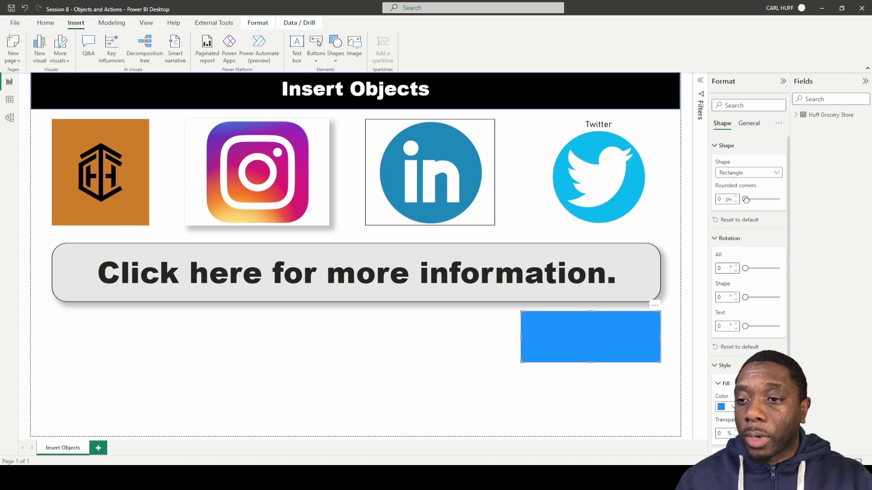
drag(746, 201, 765, 201)
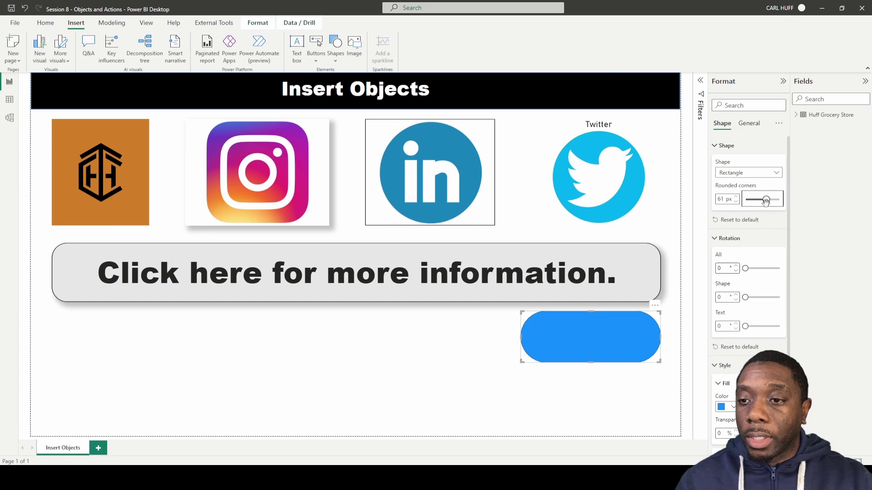
click(716, 145)
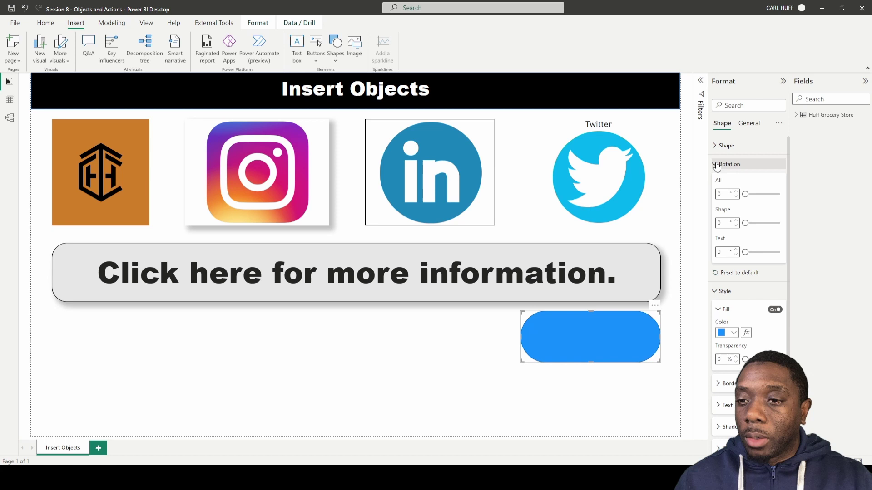
Turn the pill's fill off and preview it unfilled
click(716, 165)
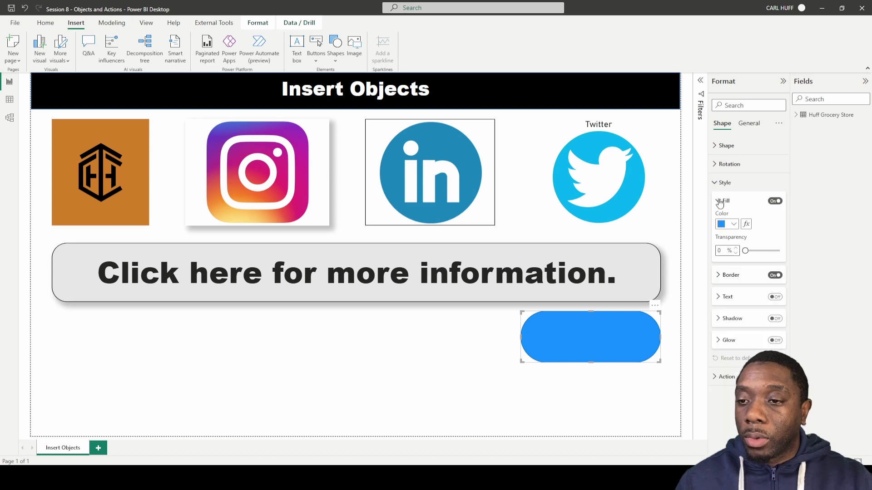
click(775, 201)
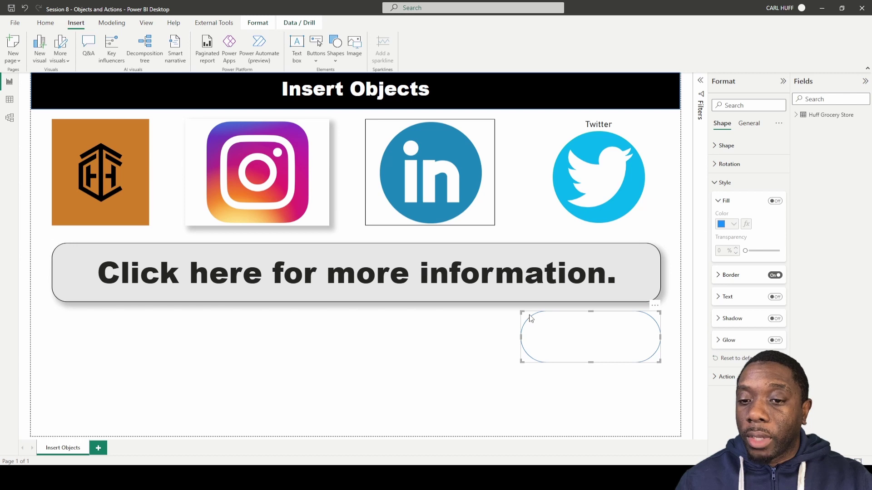
click(485, 347)
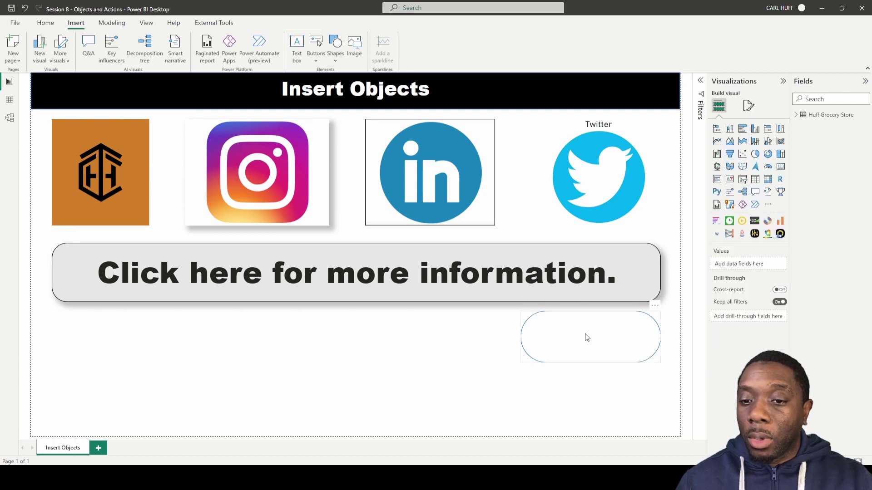
click(576, 342)
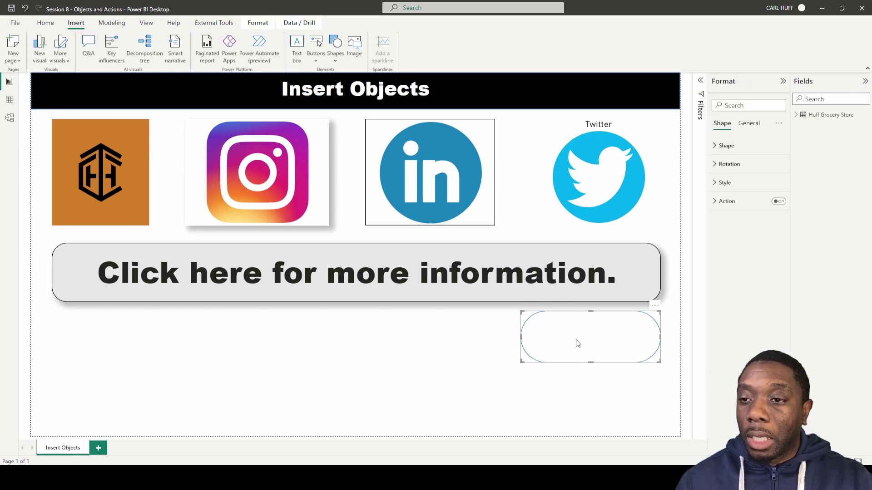
Turn the fill back on in orange #E66C37 and switch the border off
click(716, 146)
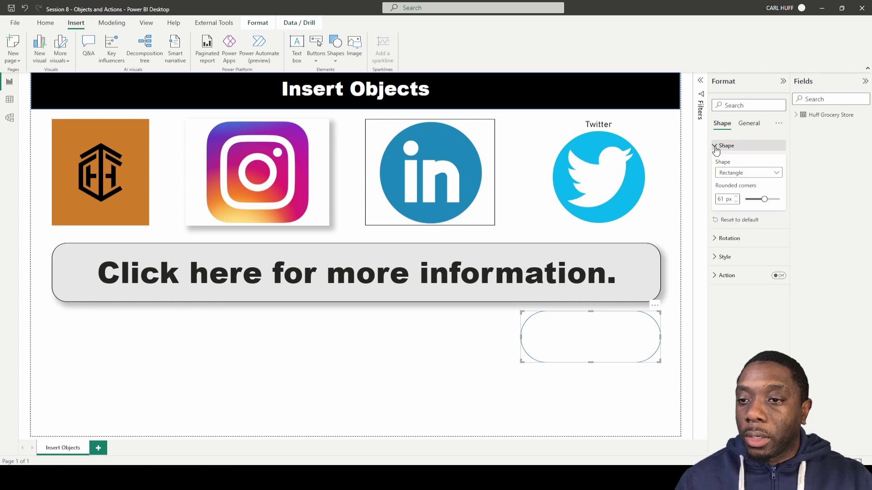
click(717, 146)
click(718, 183)
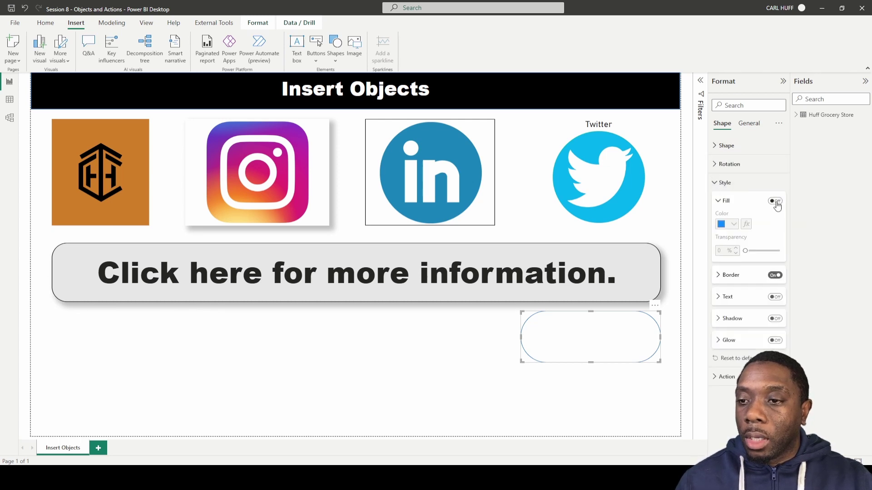
click(774, 201)
click(731, 224)
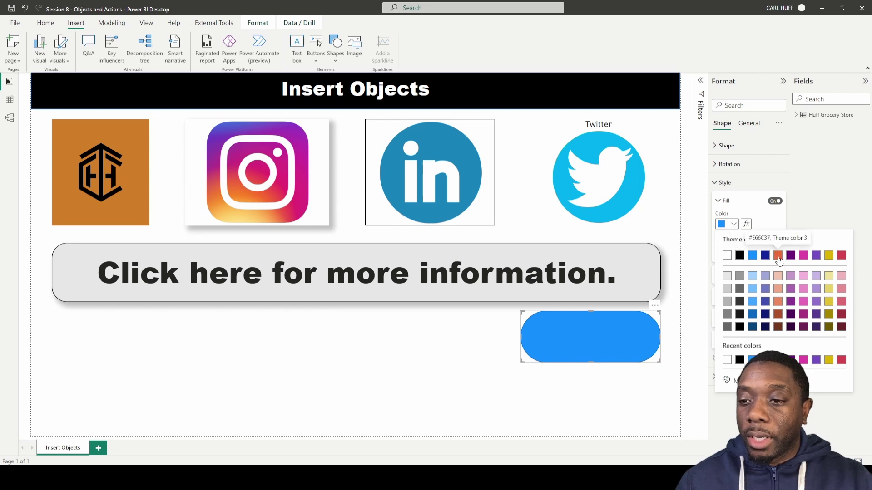
click(778, 256)
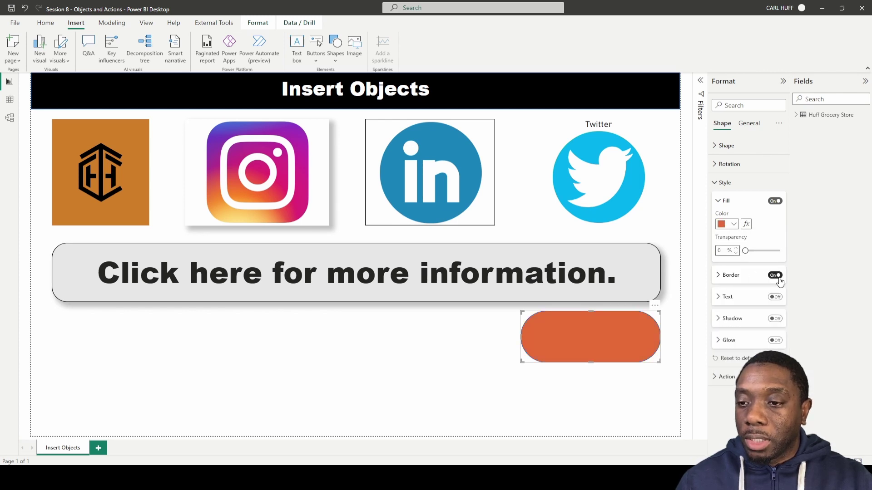
click(775, 275)
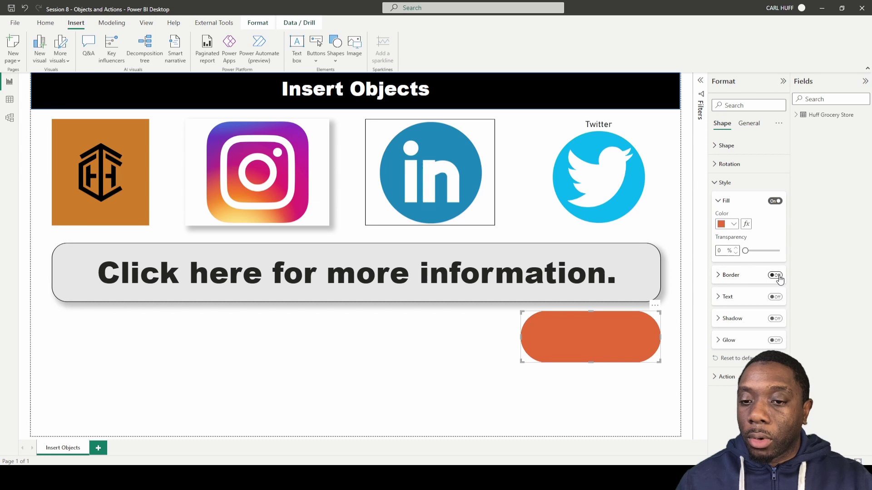
Give the pill a black 6 px border at about 43% transparency
click(775, 276)
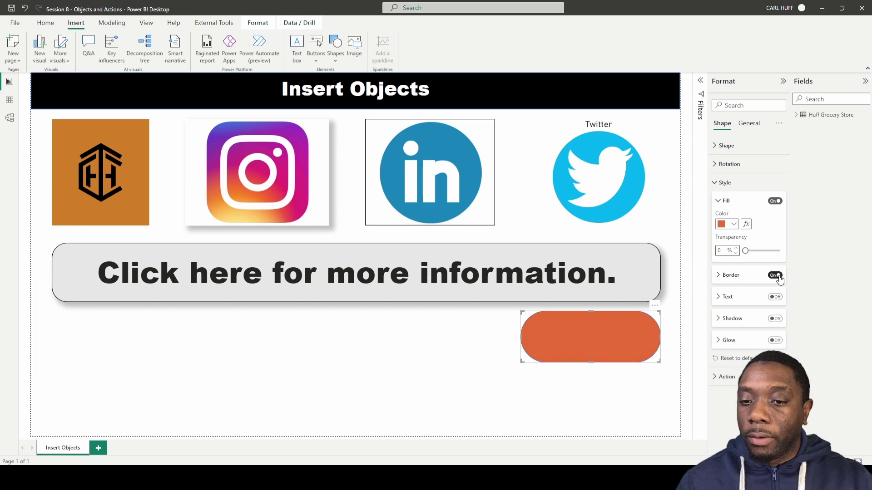
click(719, 275)
click(775, 275)
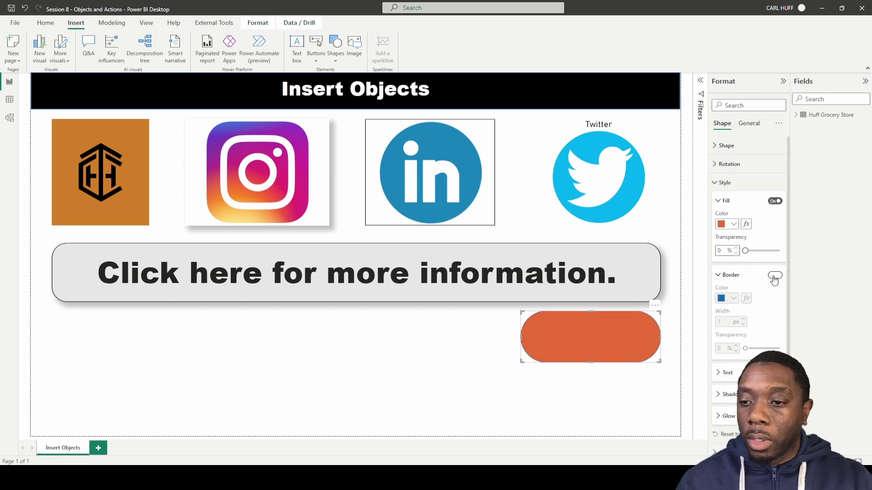
click(775, 276)
click(730, 298)
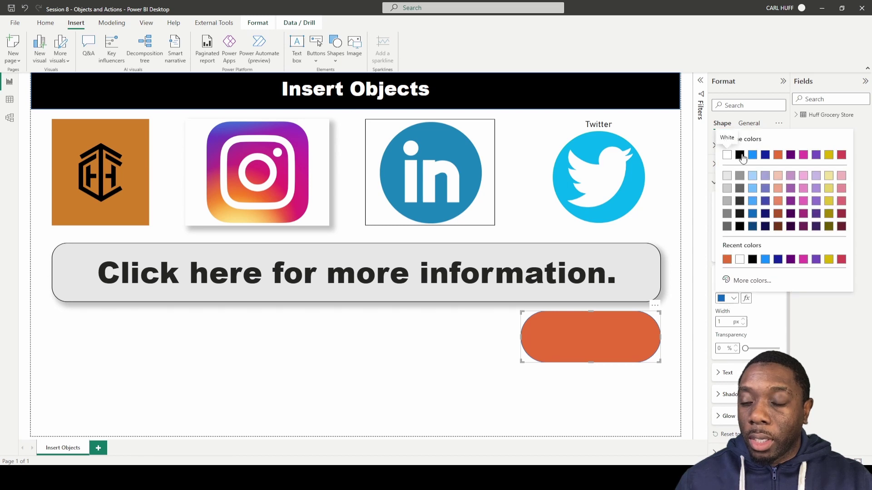
click(740, 155)
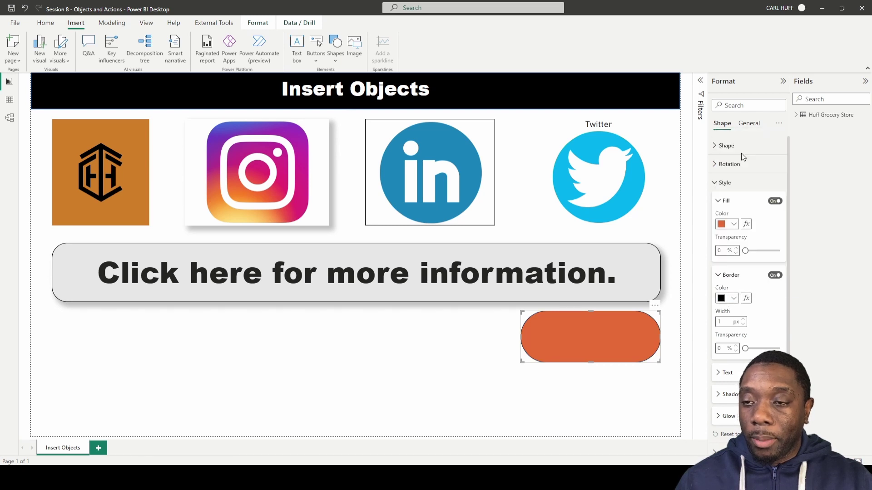
click(744, 320)
click(745, 319)
click(744, 319)
click(744, 319)
click(744, 320)
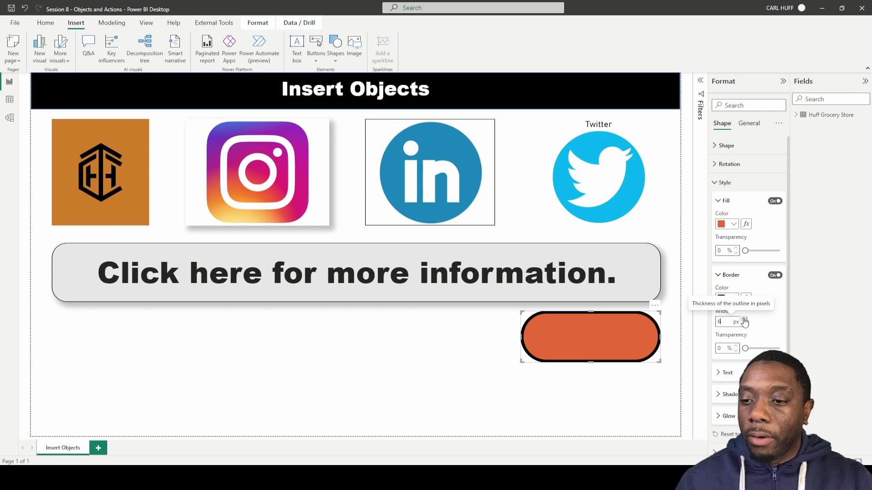
drag(746, 348, 763, 348)
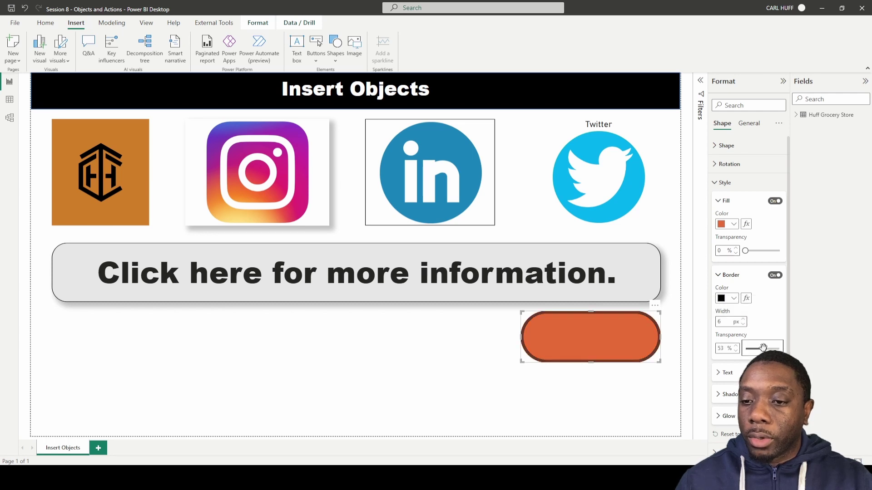
Turn on the shape's text label in Segoe UI Bold at font size 40
click(718, 276)
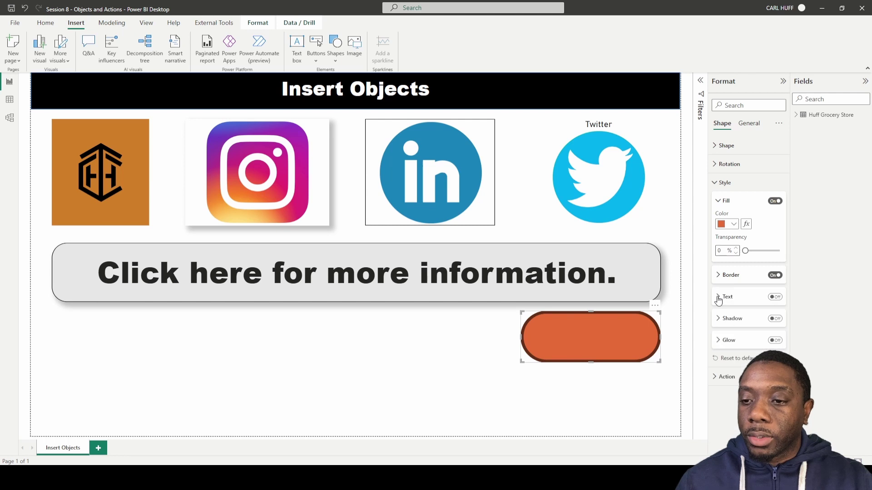
click(718, 297)
click(775, 297)
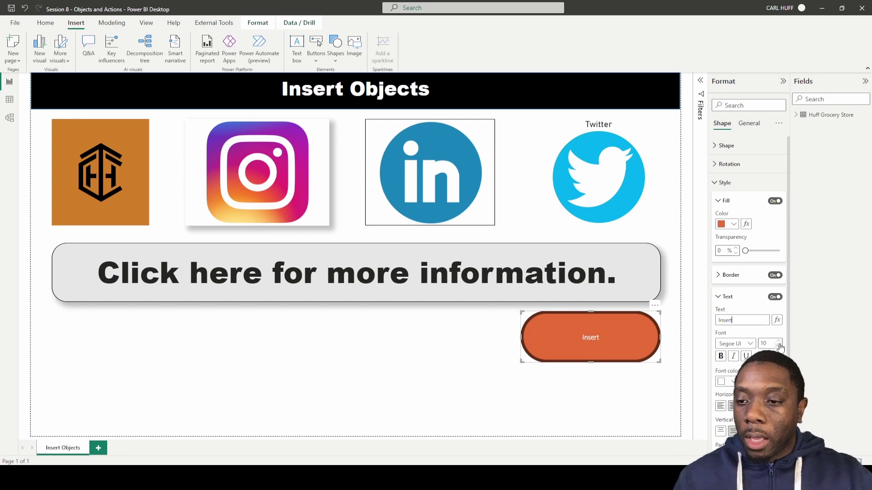
click(749, 344)
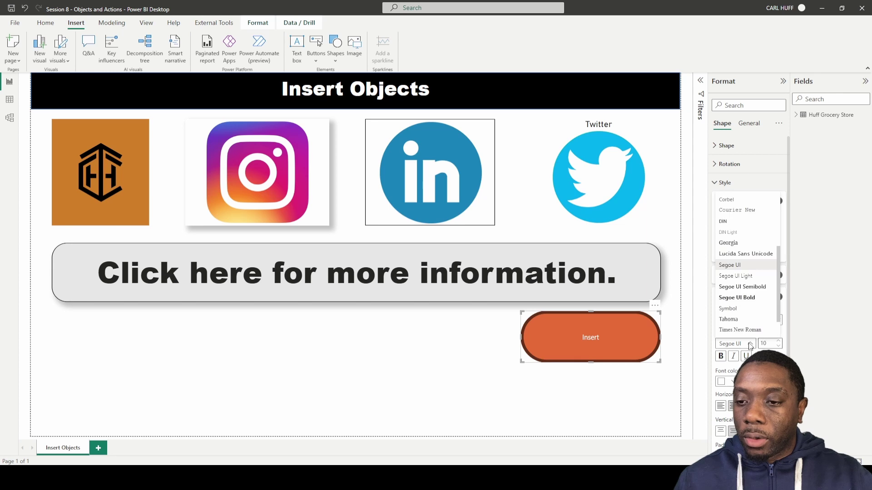
click(739, 298)
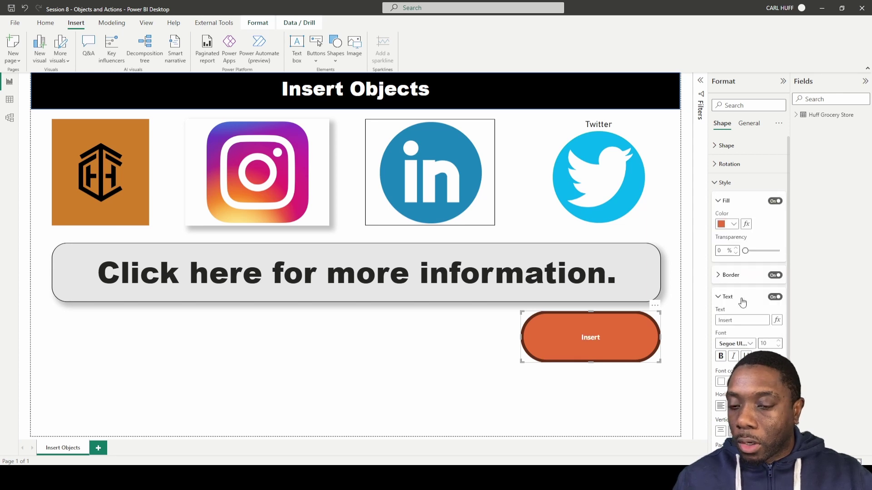
click(778, 341)
click(779, 342)
click(779, 341)
click(779, 342)
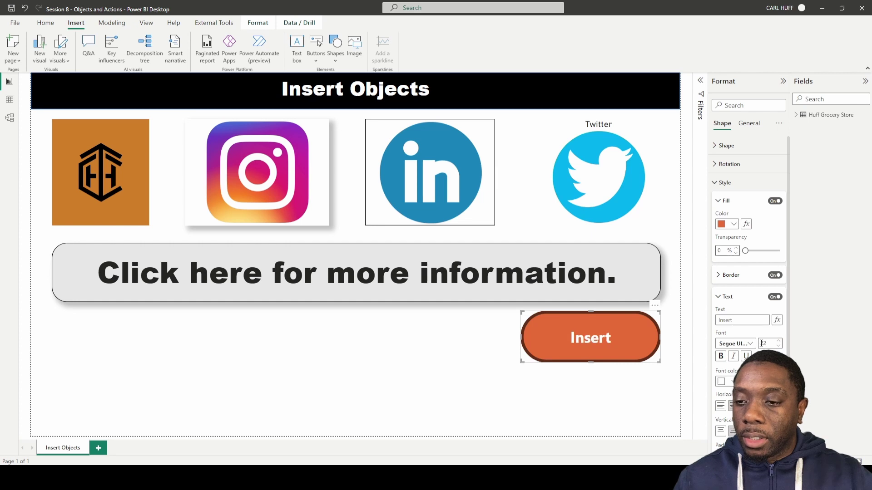
text(40)
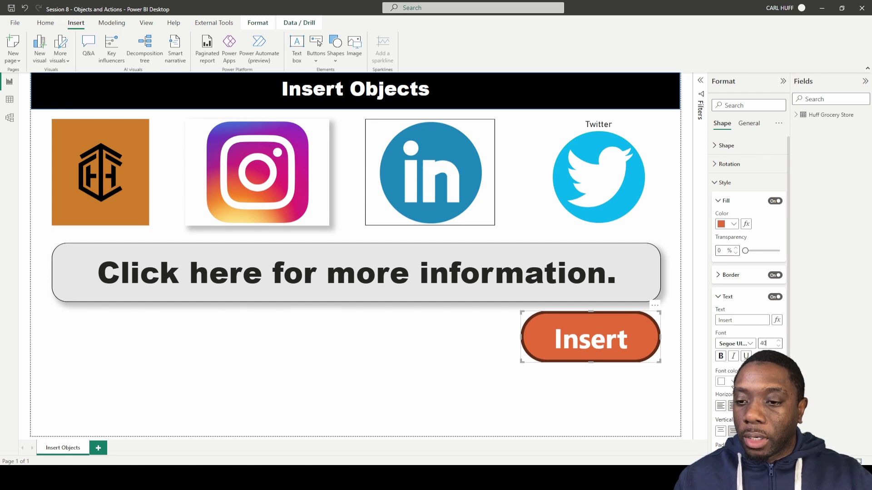
Make the Insert label black and centre it horizontally after trying left and right
click(726, 381)
click(733, 248)
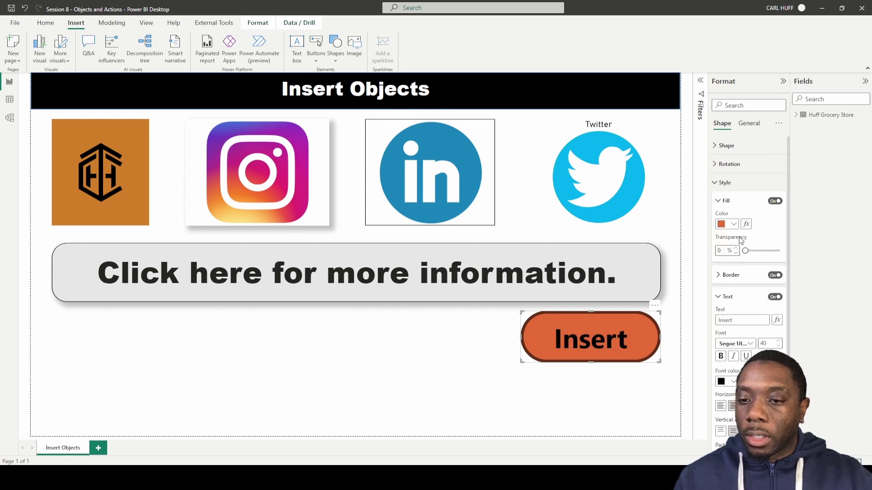
click(725, 408)
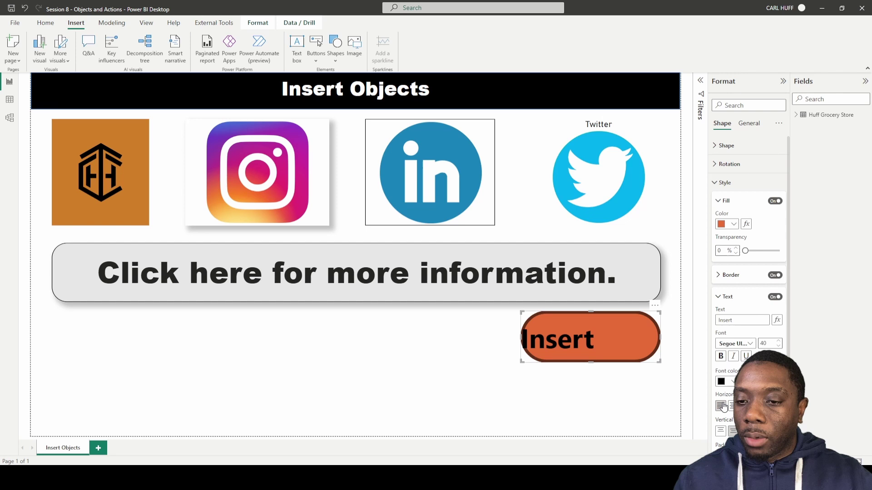
click(742, 406)
click(732, 408)
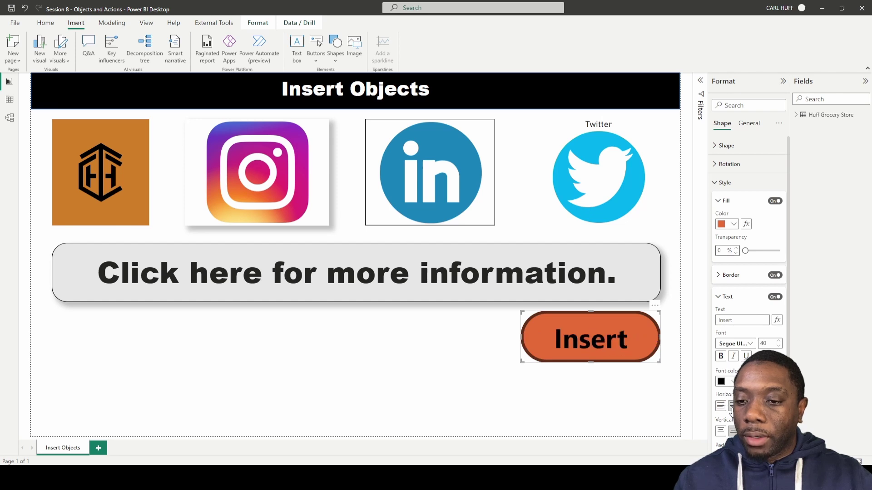
Try top and bottom vertical alignment, leaving the label vertically centred
scroll(748, 273, down, 2)
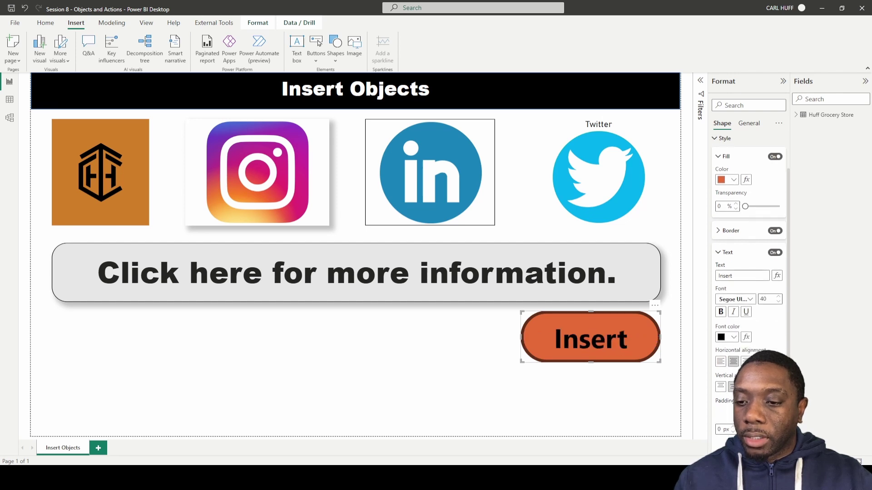
click(722, 384)
click(731, 386)
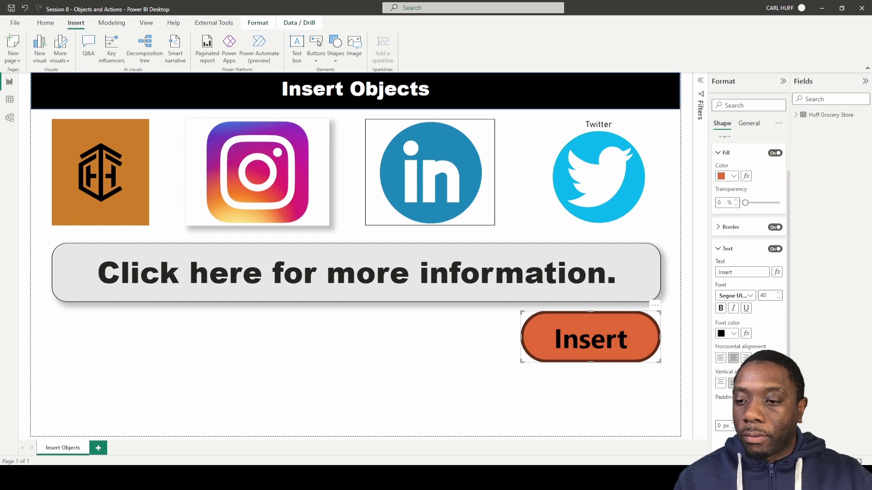
click(745, 384)
click(733, 383)
scroll(754, 351, down, 3)
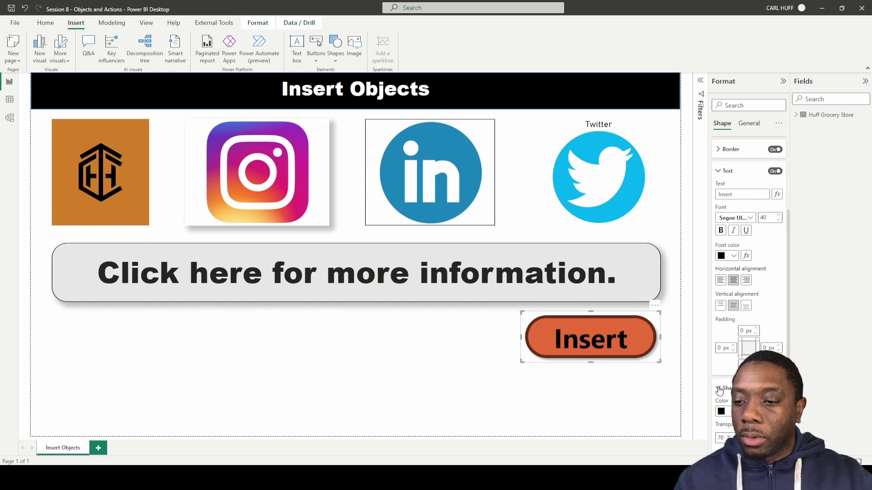
Deselect and reselect the pill to check its new drop shadow
click(652, 397)
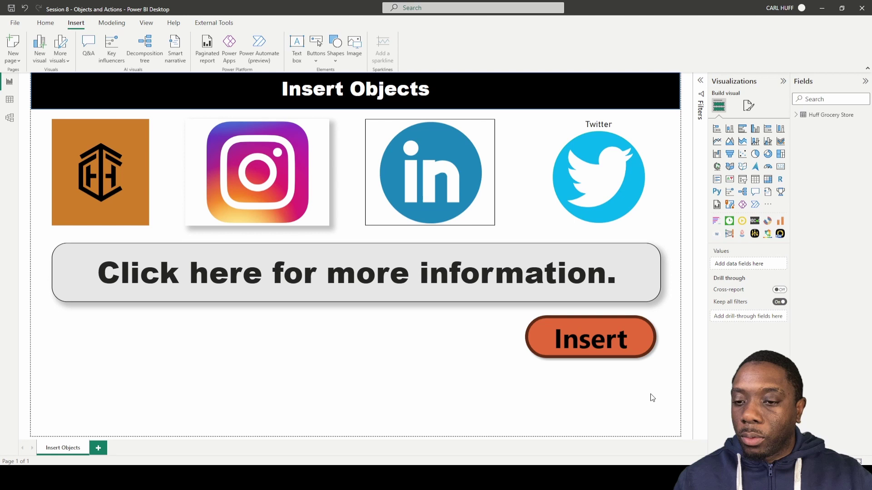
click(651, 360)
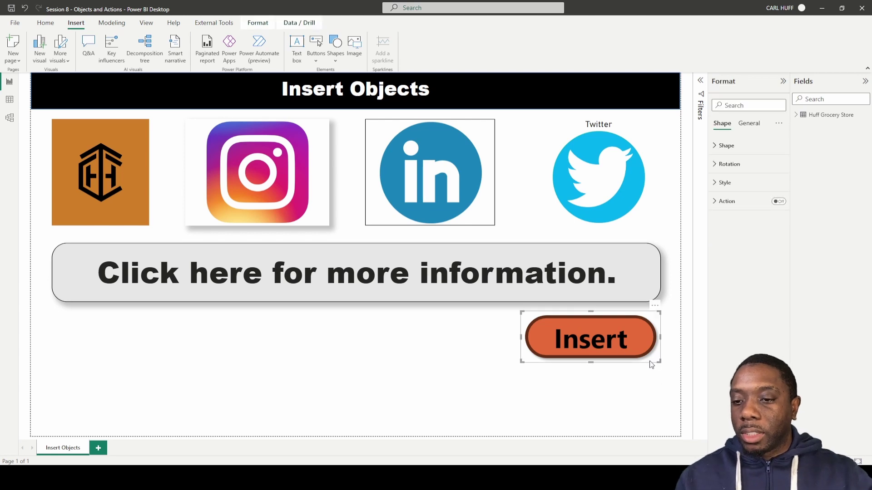
Add an orange glow around the pill button and deselect it to preview
click(722, 183)
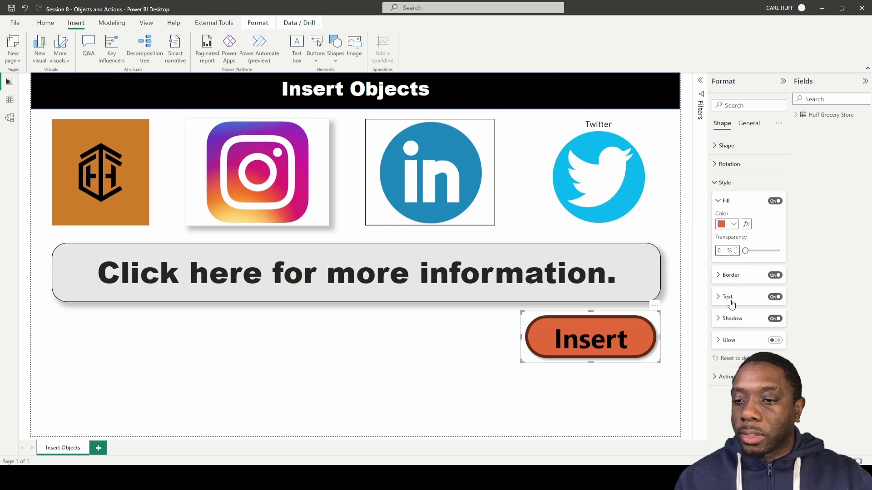
click(776, 340)
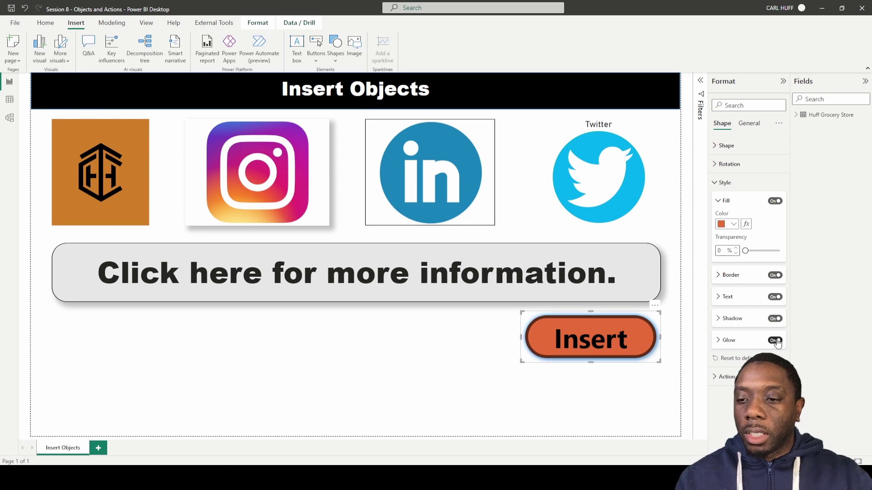
click(719, 340)
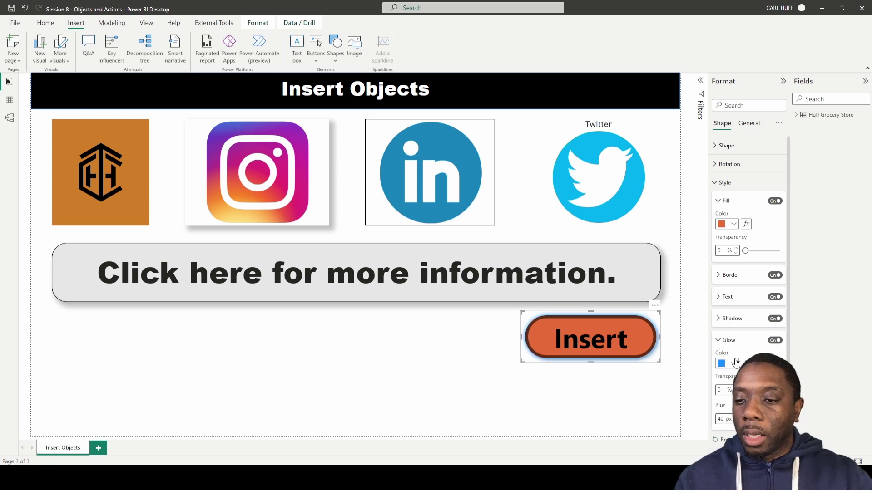
click(736, 362)
click(777, 227)
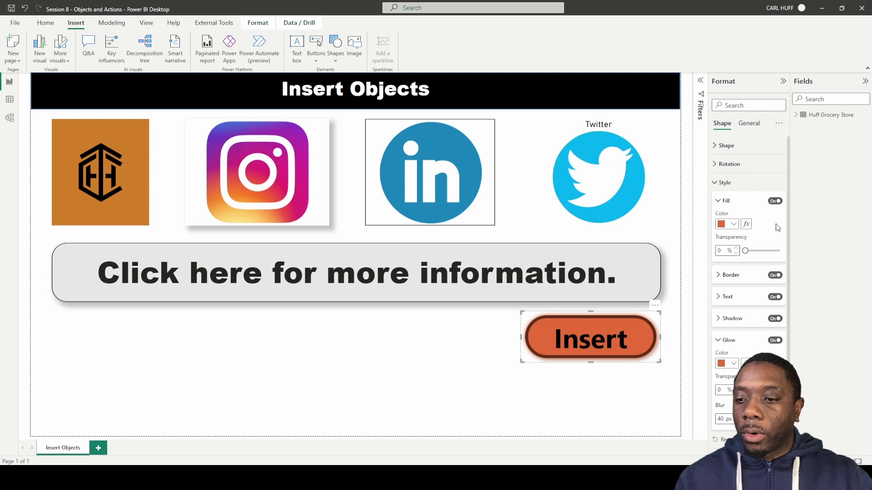
click(662, 397)
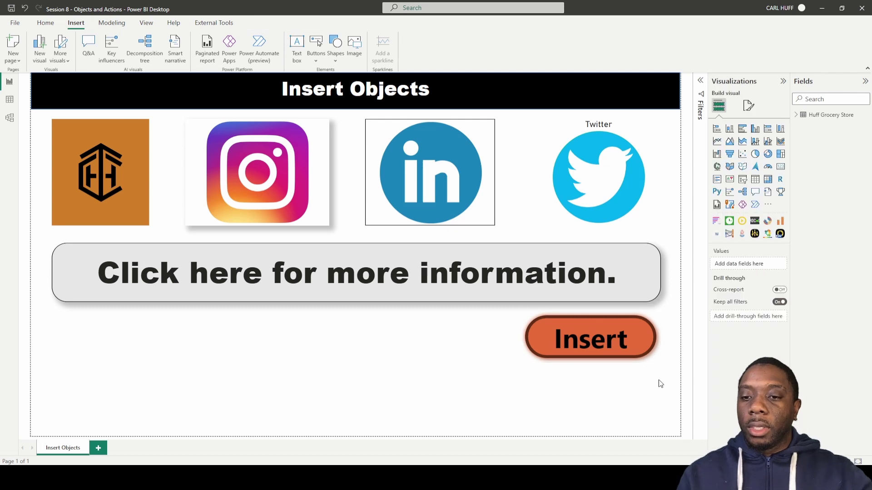